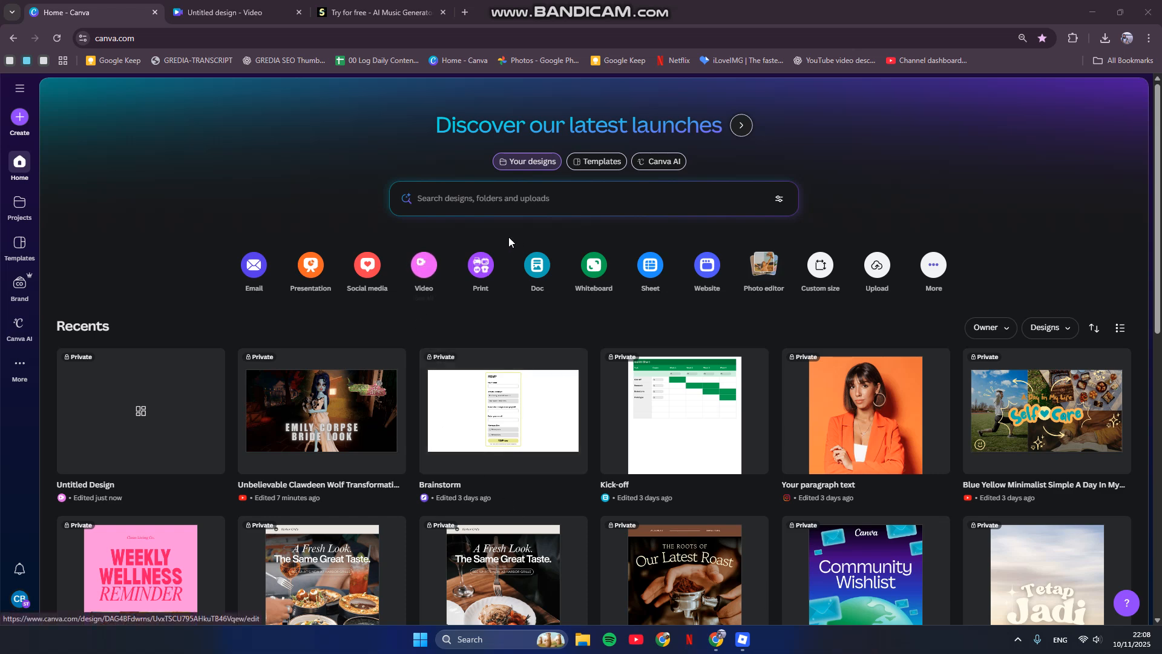
Step: Show the video design types available for a new design, and switch to the already open untitled video design
{"action": "left_click", "coordinate": [424, 265]}
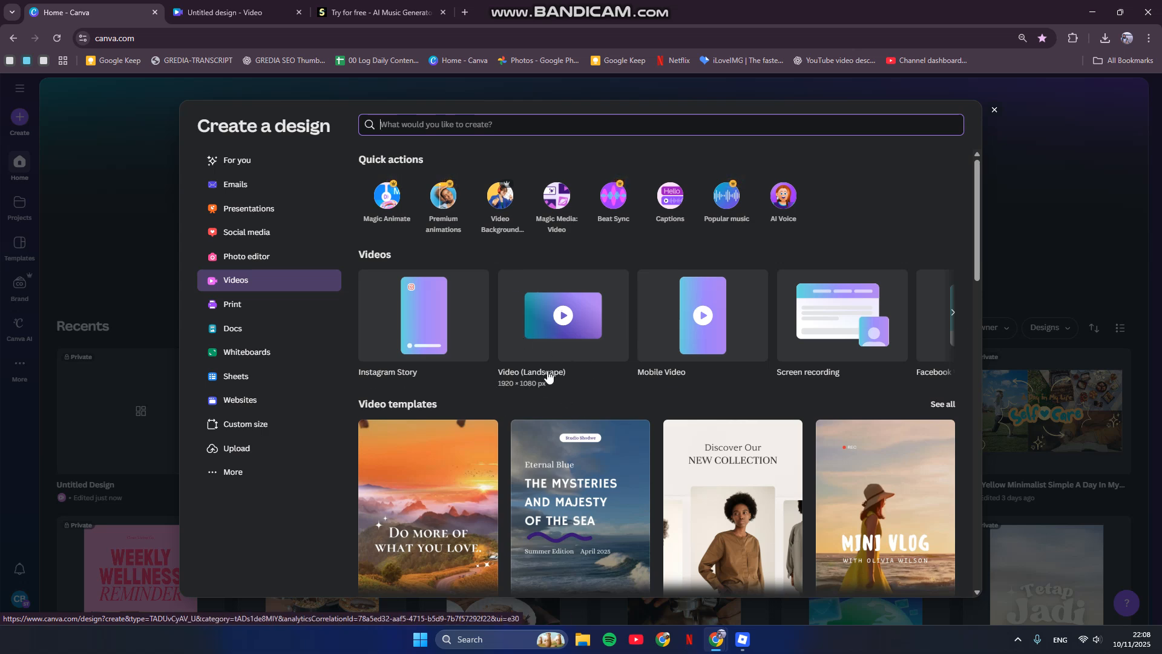
{"action": "left_click", "coordinate": [276, 14]}
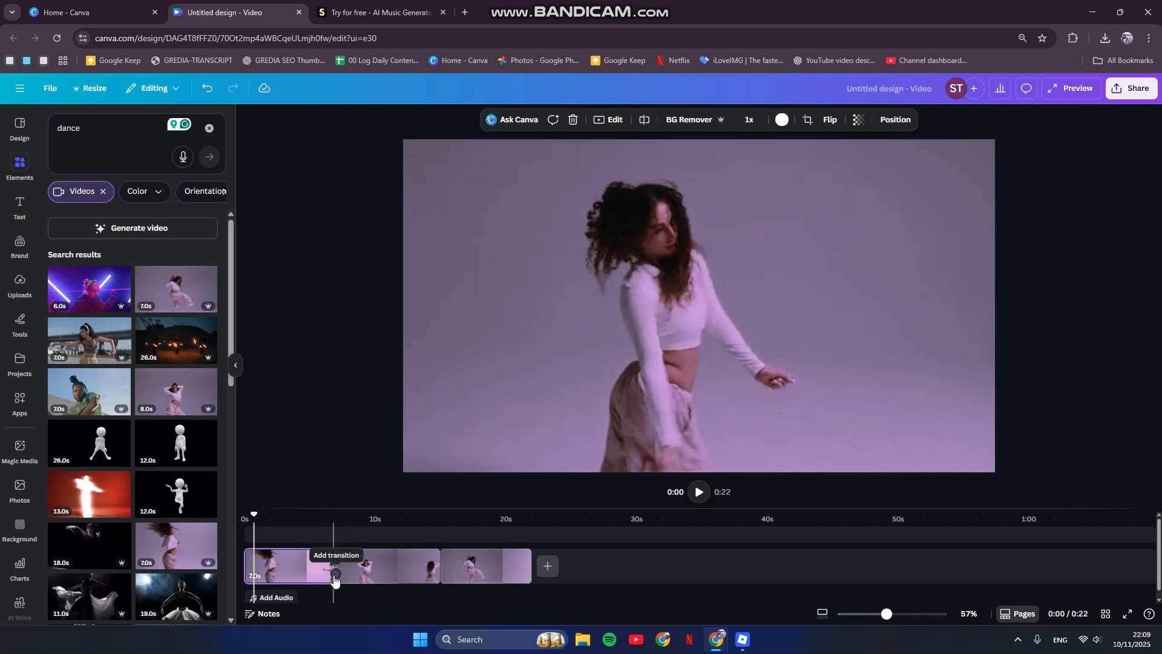
Step: Try Match & Move between the first two clips and settle on Dissolve, and add a Flow transition between the second and third clips
{"action": "left_click", "coordinate": [335, 574]}
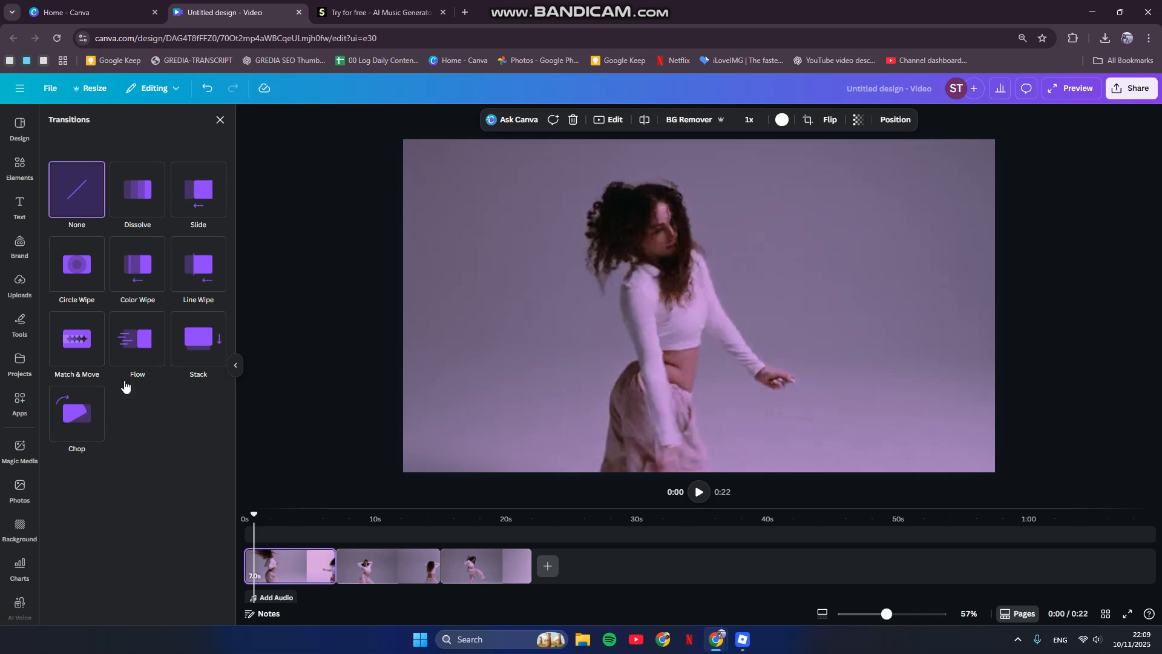
{"action": "left_click", "coordinate": [95, 365]}
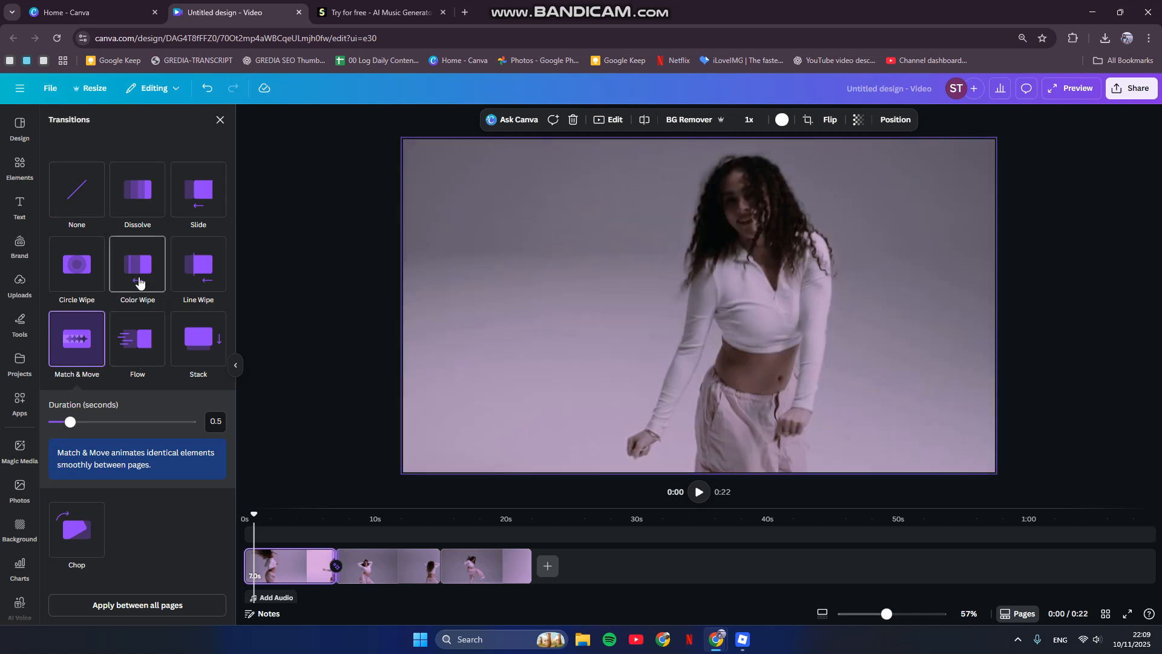
{"action": "left_click", "coordinate": [146, 184]}
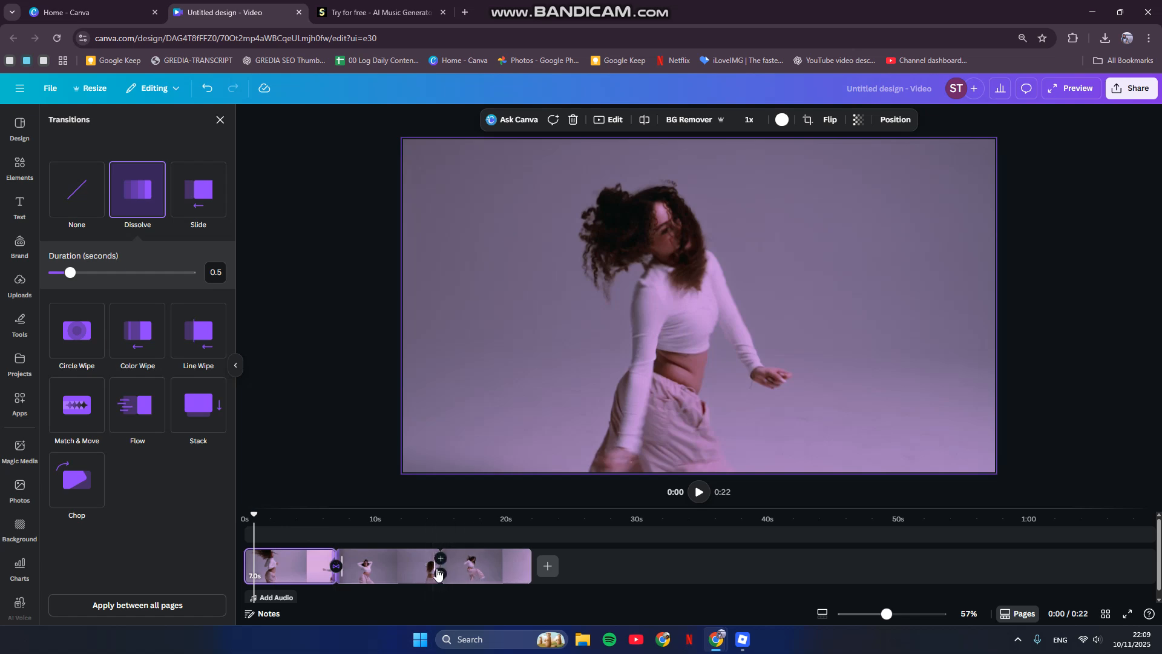
{"action": "left_click", "coordinate": [441, 576]}
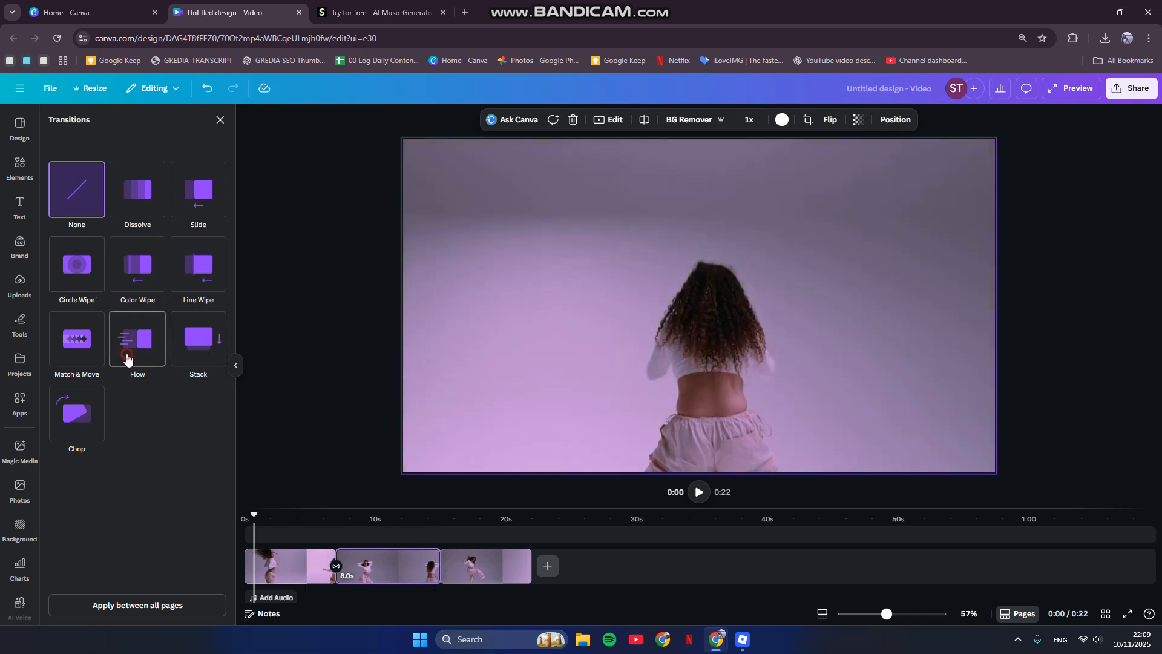
{"action": "left_click", "coordinate": [126, 354]}
Step: Play the video from about 0:04, skip ahead to just before the Flow transition, and pause at 0:16 to check both transitions
{"action": "left_click_drag", "start_coordinate": [245, 527], "coordinate": [306, 527]}
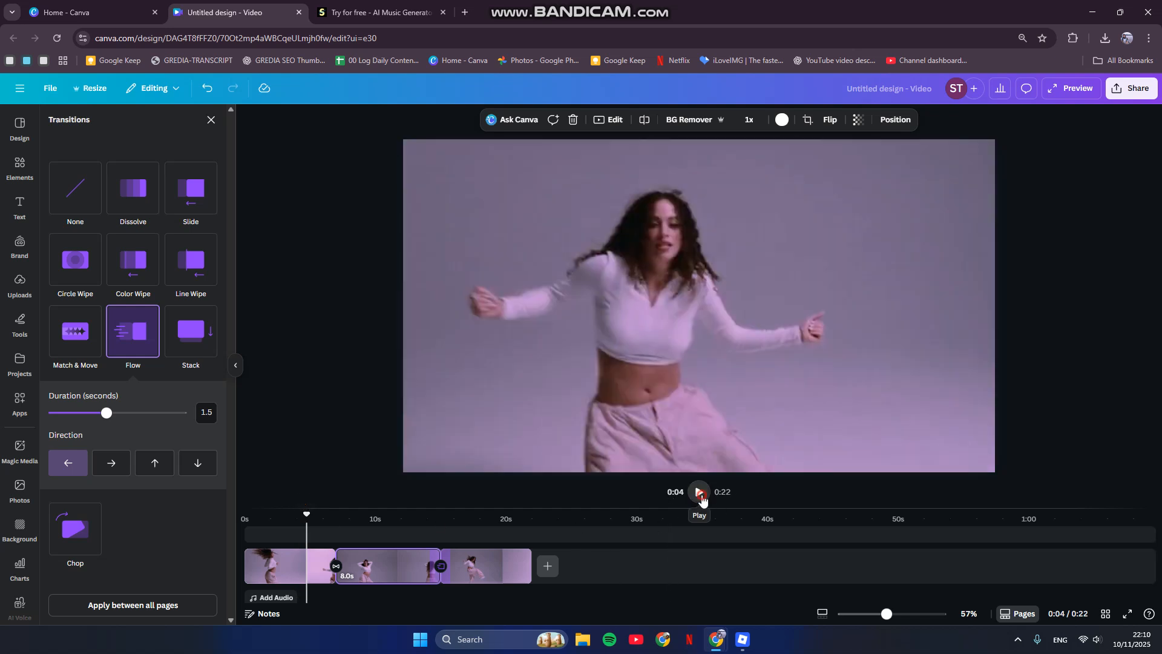
{"action": "left_click", "coordinate": [700, 495]}
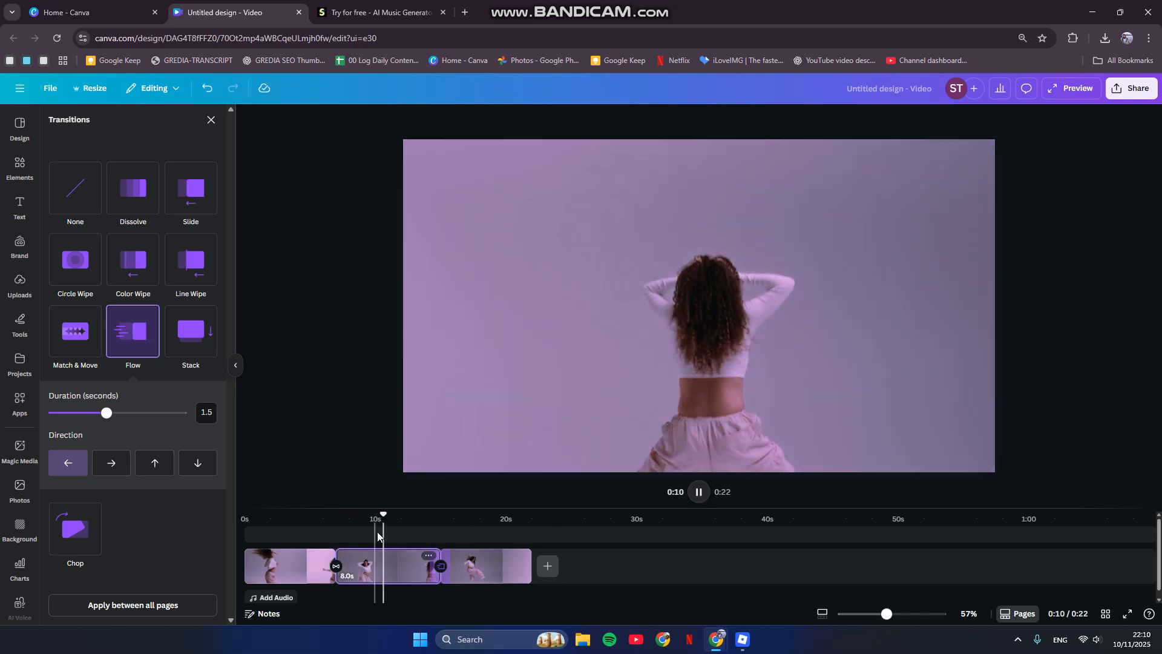
{"action": "left_click", "coordinate": [414, 535]}
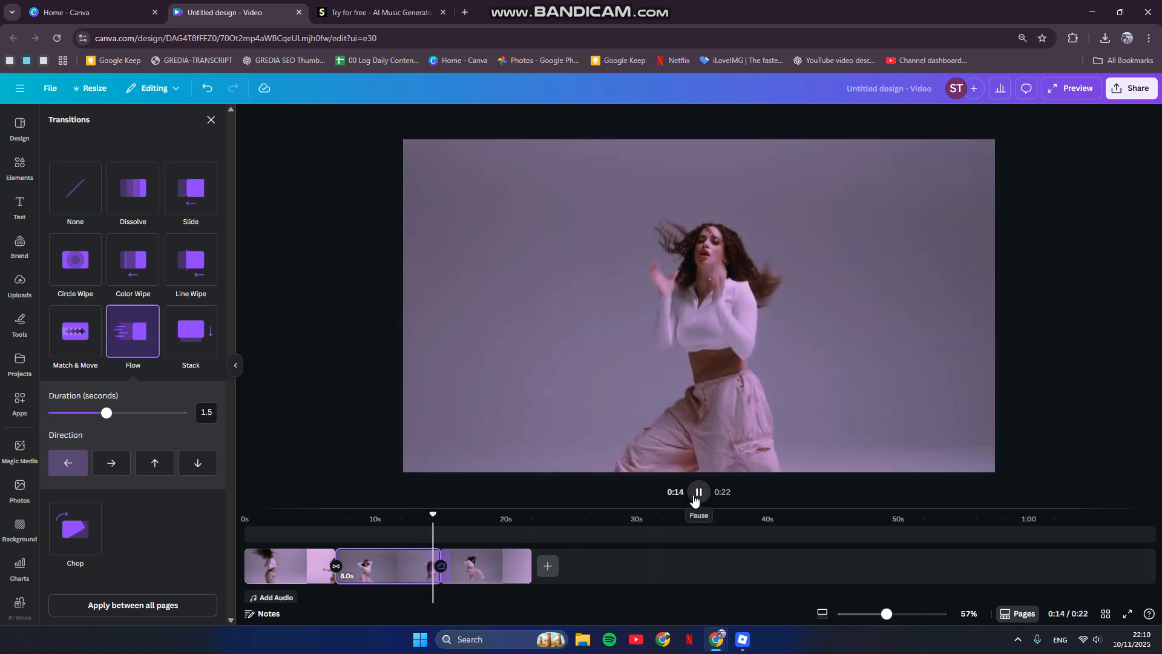
{"action": "left_click", "coordinate": [695, 500]}
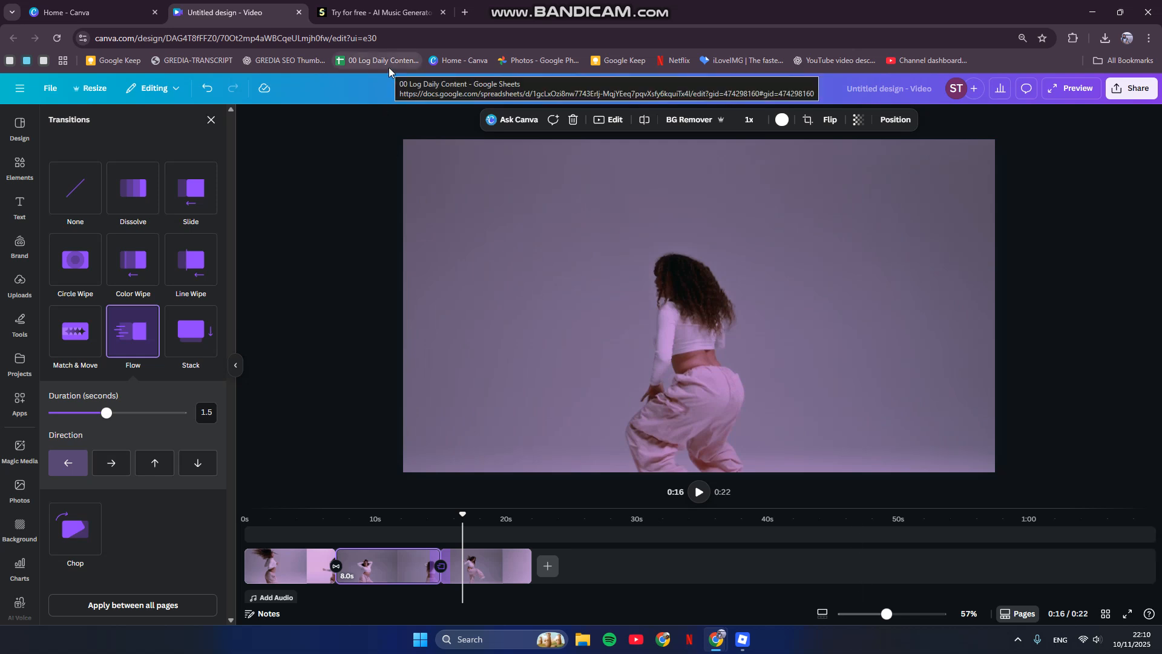
Step: Switch to Soundraw and look through the generated Electro & Dance tracks and their download options
{"action": "left_click", "coordinate": [378, 12]}
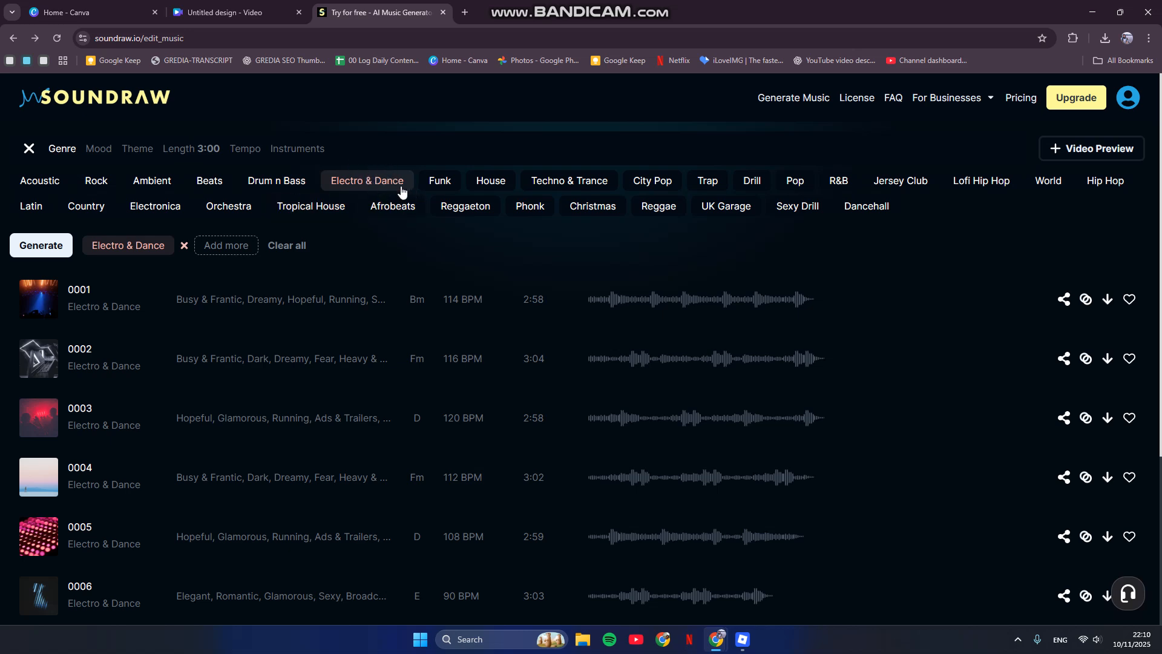
{"action": "scroll", "coordinate": [748, 363], "scroll_direction": "down", "scroll_amount": 3}
{"action": "scroll", "coordinate": [749, 363], "scroll_direction": "up", "scroll_amount": 3}
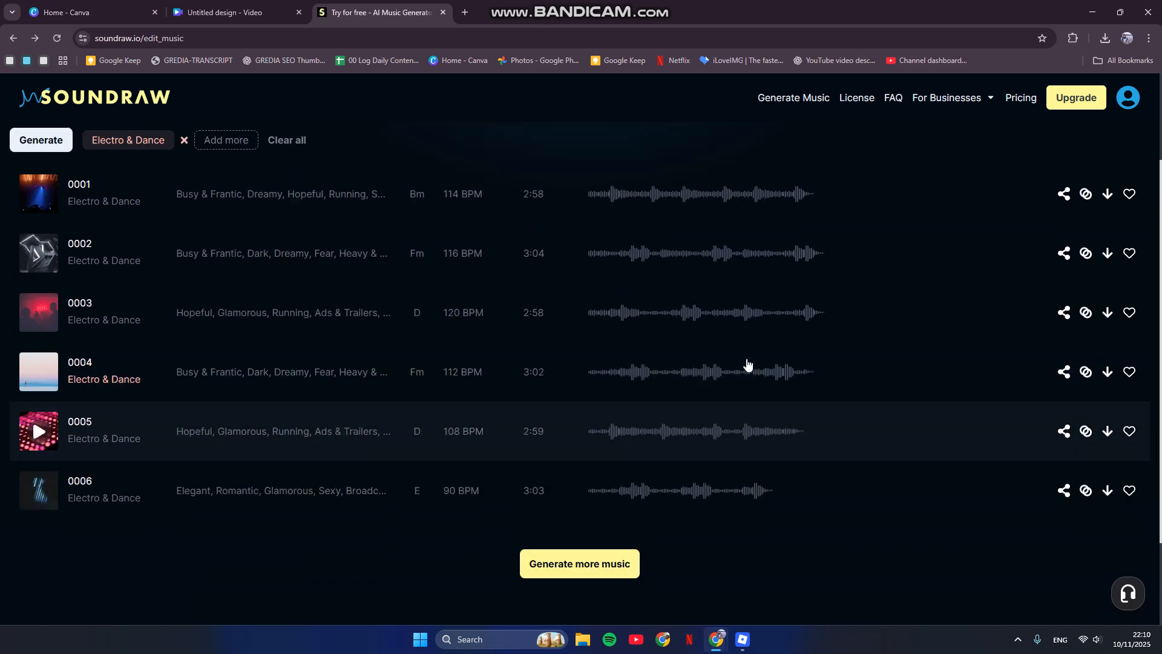
{"action": "scroll", "coordinate": [749, 363], "scroll_direction": "down", "scroll_amount": 4}
{"action": "scroll", "coordinate": [749, 363], "scroll_direction": "up", "scroll_amount": 3}
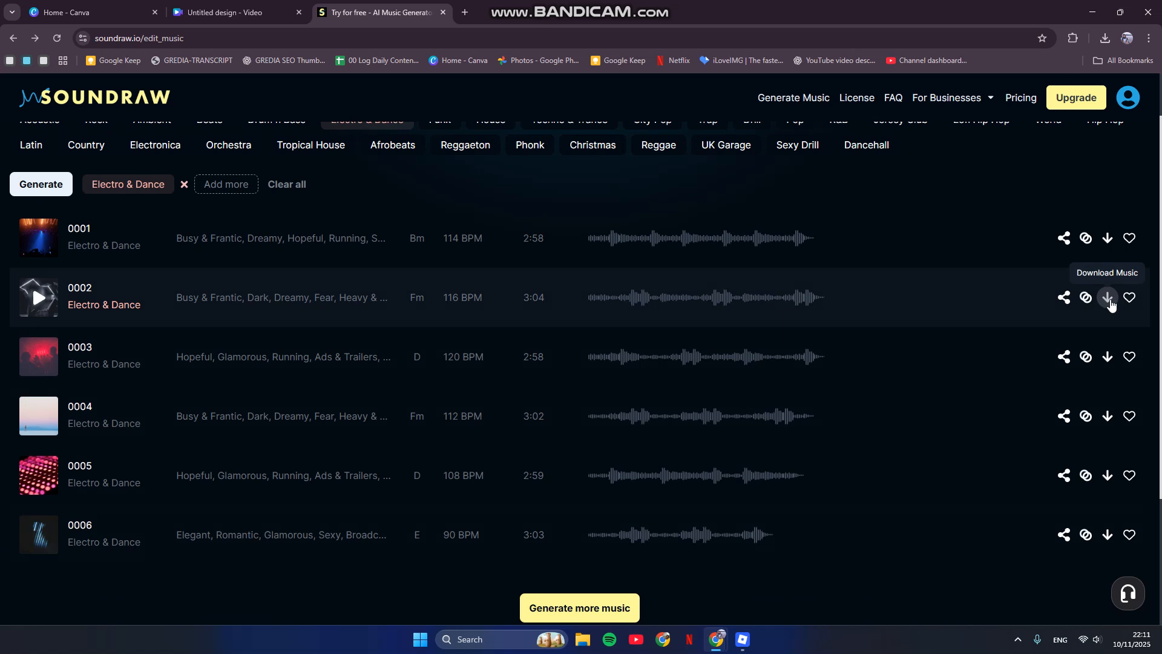
Step: Switch back to the Canva video design and upload Bilal's Path.mp3 from the Downloads folder
{"action": "left_click", "coordinate": [271, 6]}
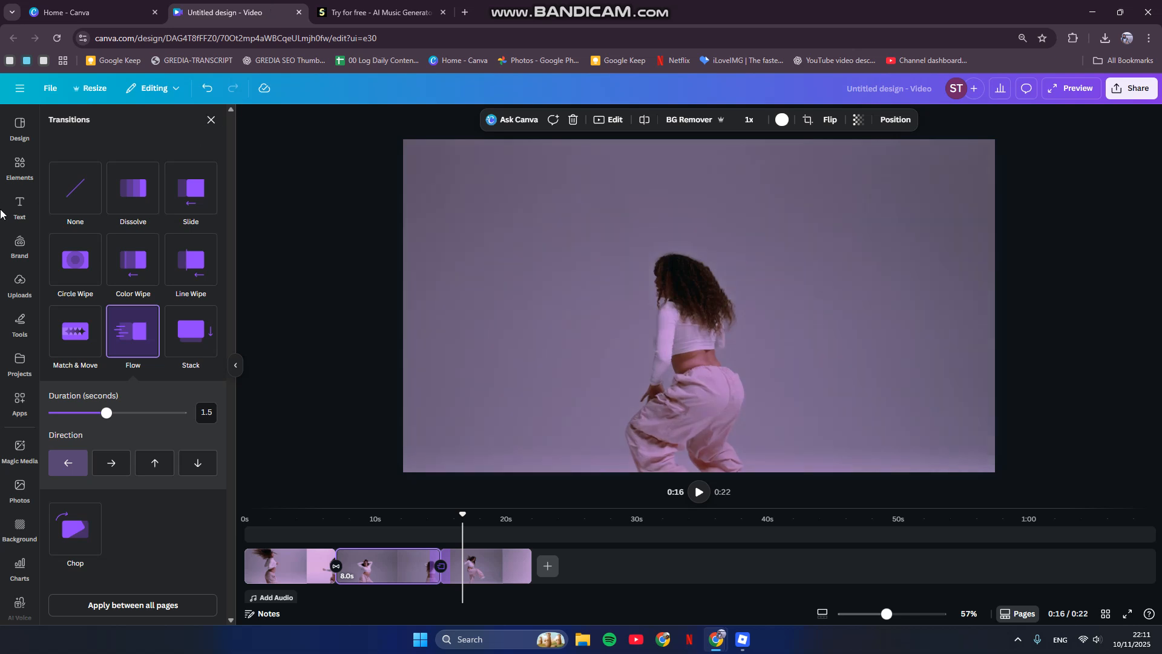
{"action": "left_click", "coordinate": [7, 284]}
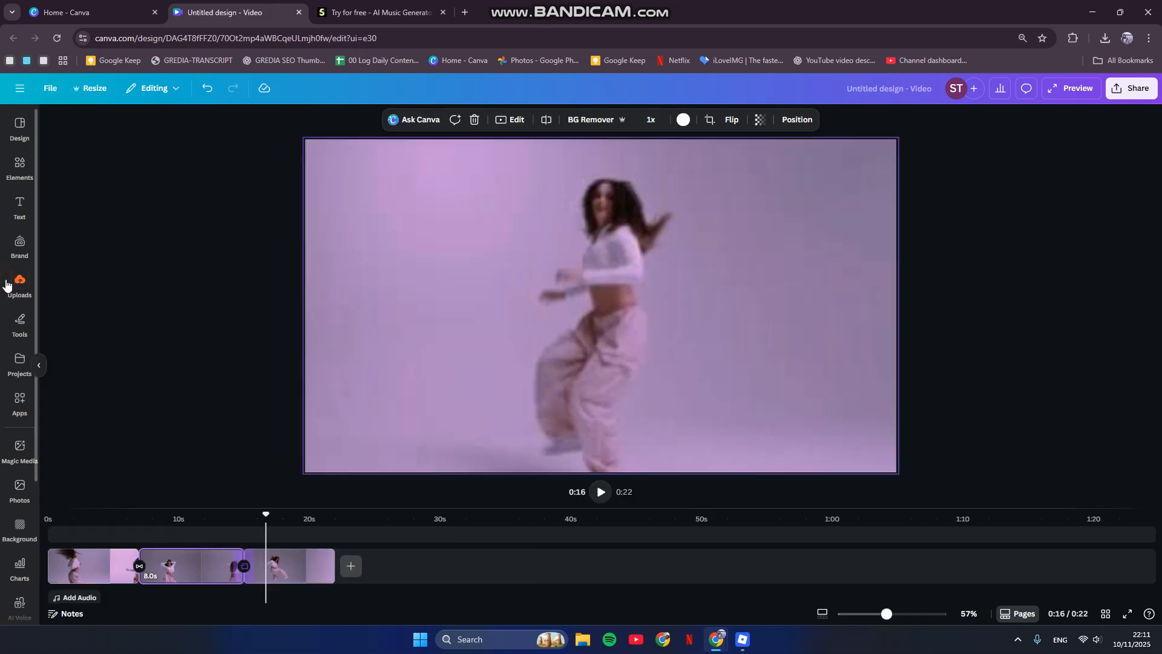
{"action": "left_click", "coordinate": [120, 160]}
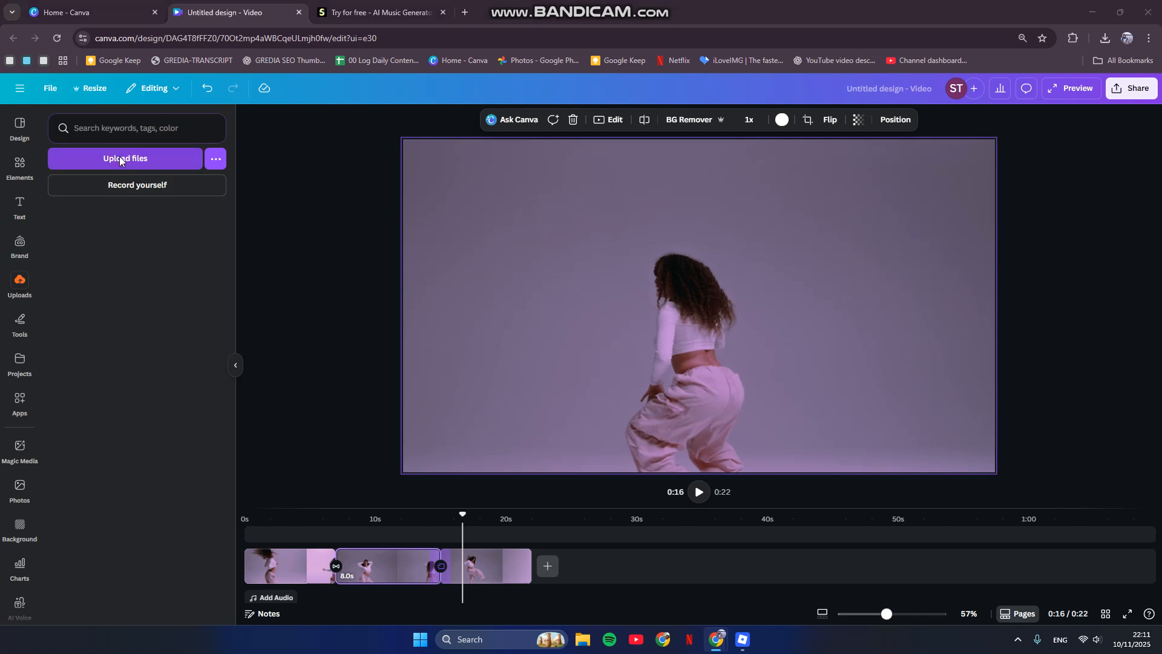
{"action": "left_click", "coordinate": [240, 314]}
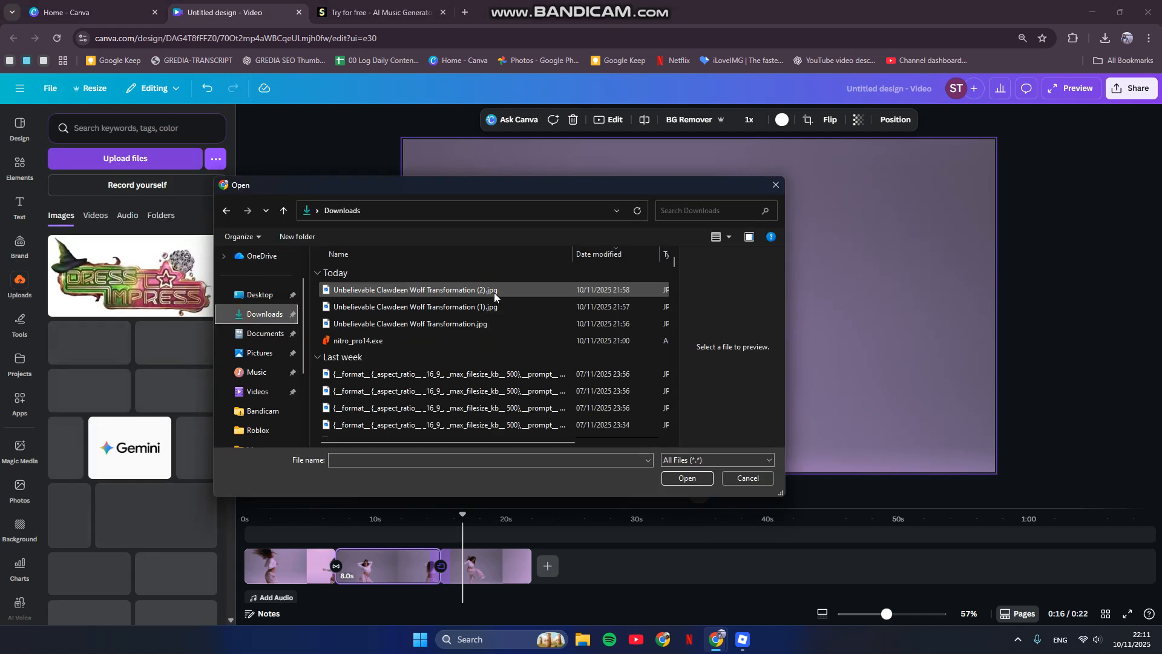
{"action": "scroll", "coordinate": [493, 297], "scroll_direction": "down", "scroll_amount": 5}
{"action": "scroll", "coordinate": [494, 296], "scroll_direction": "down", "scroll_amount": 5}
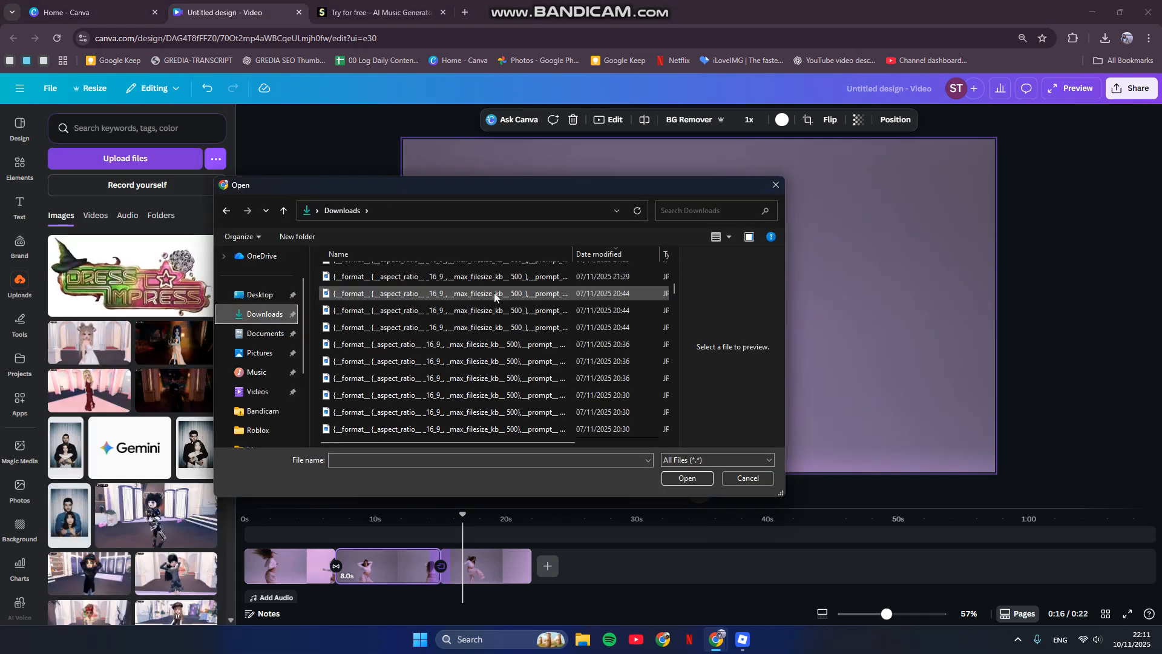
{"action": "scroll", "coordinate": [494, 296], "scroll_direction": "down", "scroll_amount": 5}
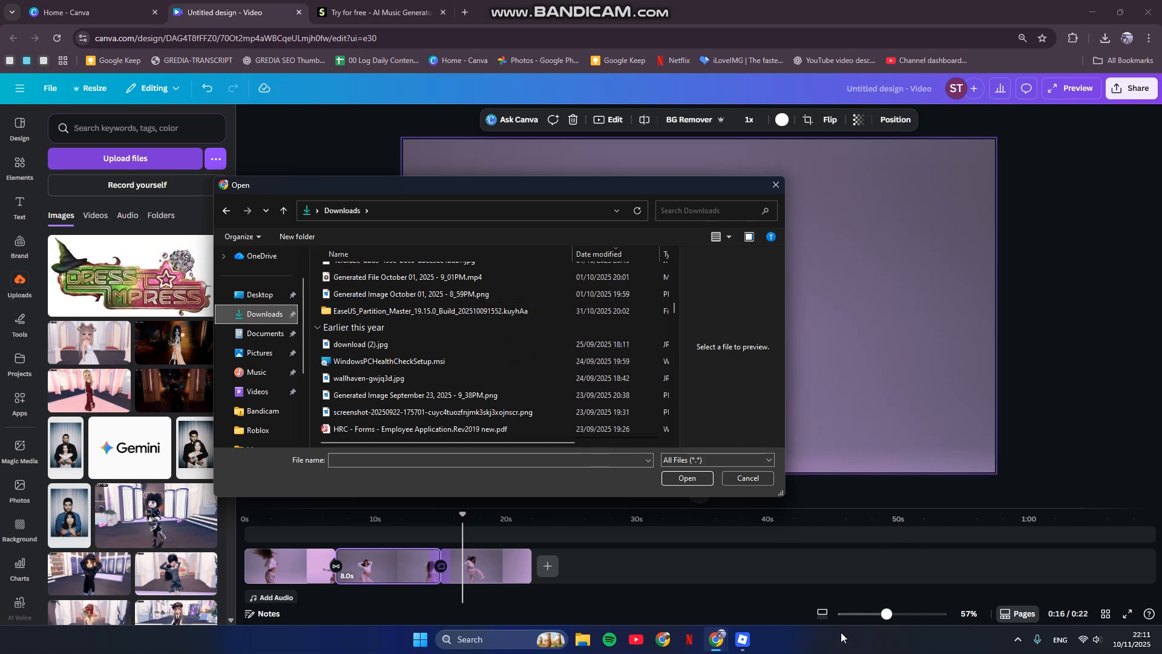
{"action": "scroll", "coordinate": [495, 340], "scroll_direction": "down", "scroll_amount": 10}
{"action": "left_click", "coordinate": [359, 378]}
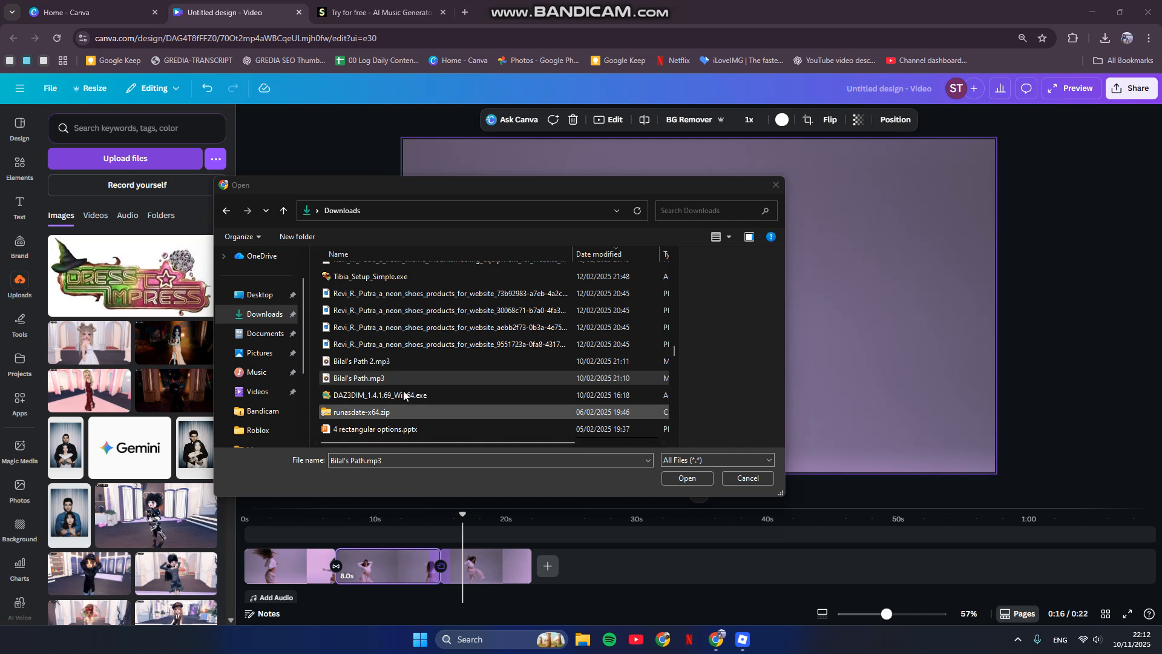
{"action": "left_click", "coordinate": [702, 478]}
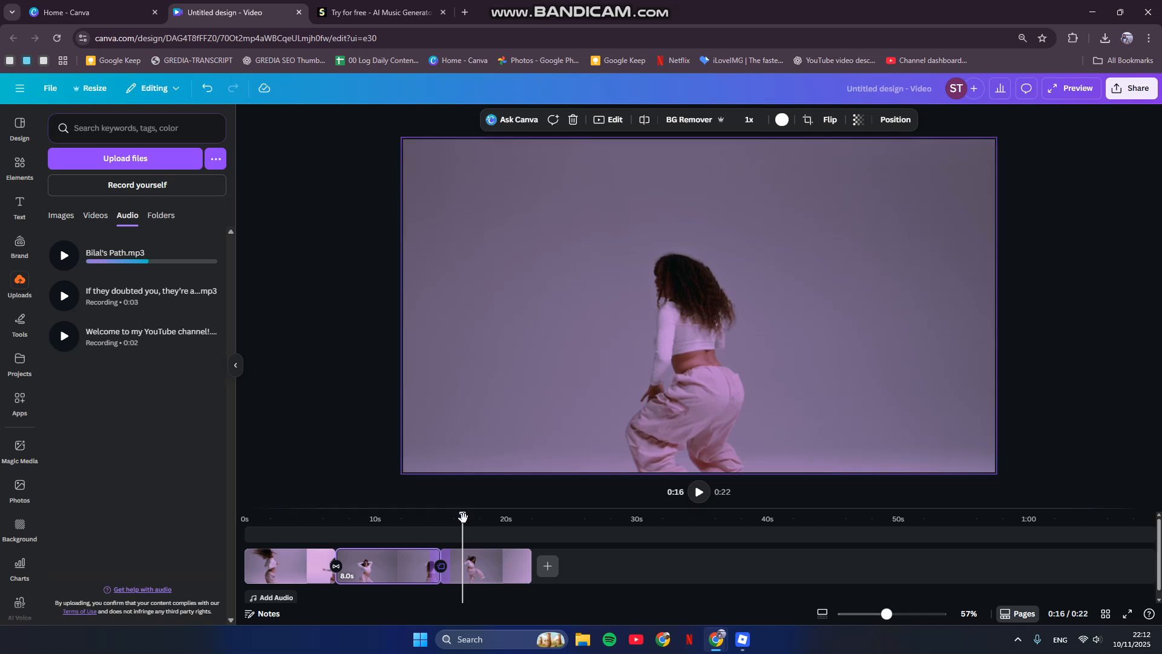
Step: Return the playhead to 0:00, mute the system volume, and place the uploaded Bilal's Path.mp3 as an audio track beneath the clips
{"action": "left_click_drag", "start_coordinate": [463, 516], "coordinate": [245, 517]}
{"action": "left_click", "coordinate": [1098, 640]}
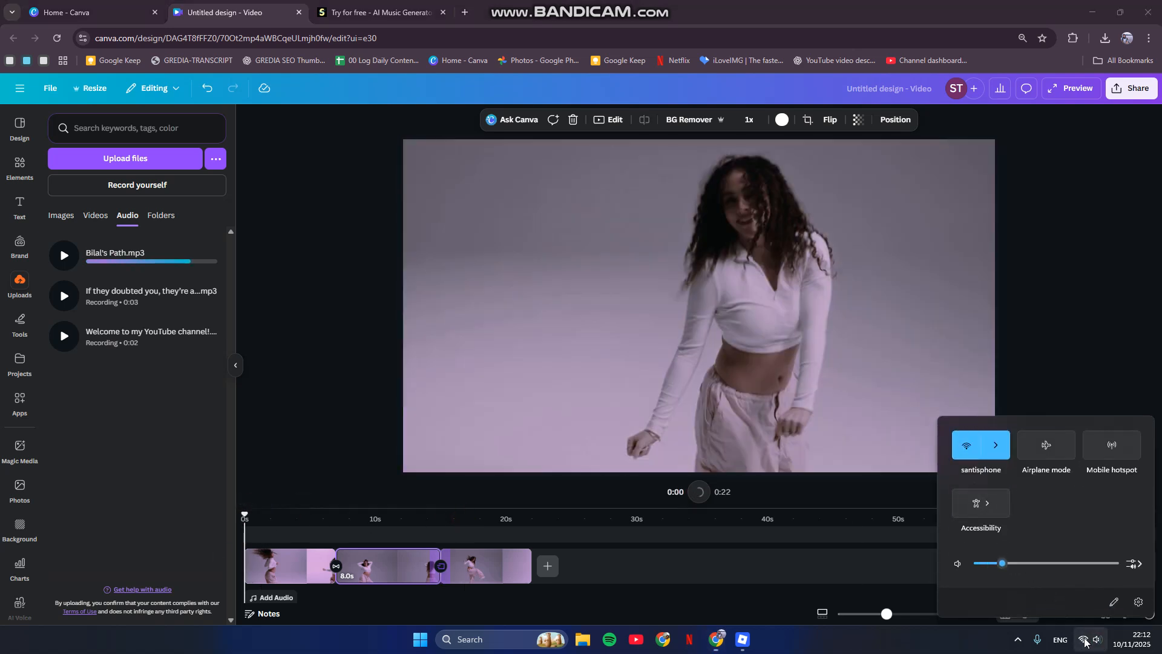
{"action": "left_click_drag", "start_coordinate": [1003, 563], "coordinate": [979, 563]}
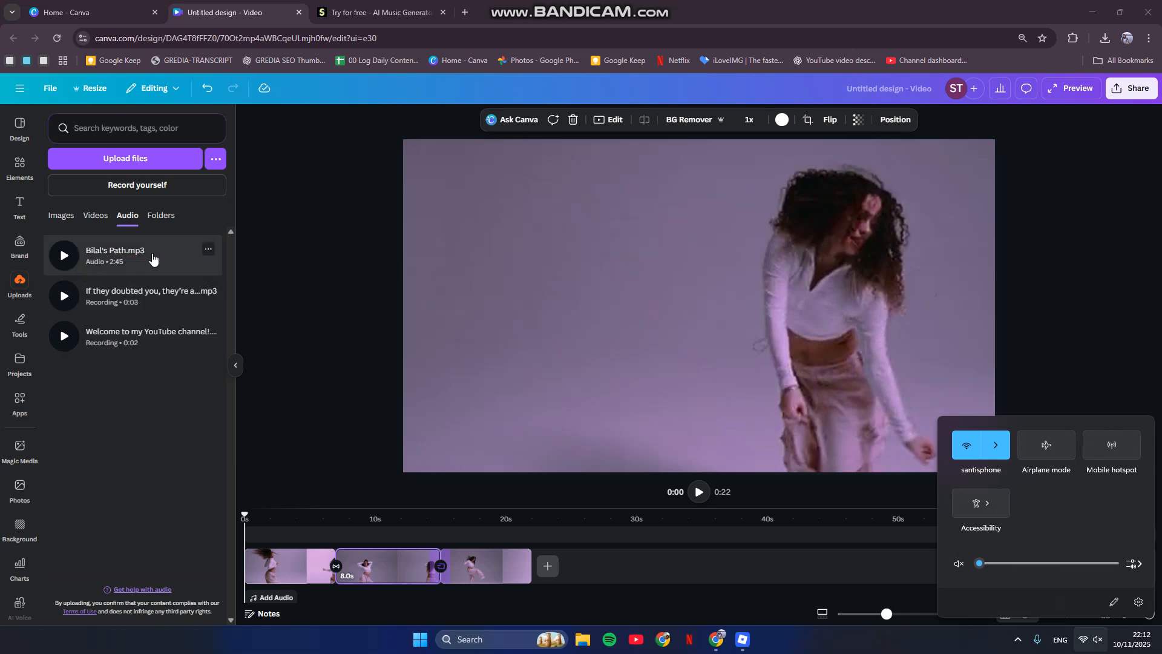
{"action": "left_click_drag", "start_coordinate": [145, 267], "coordinate": [313, 592]}
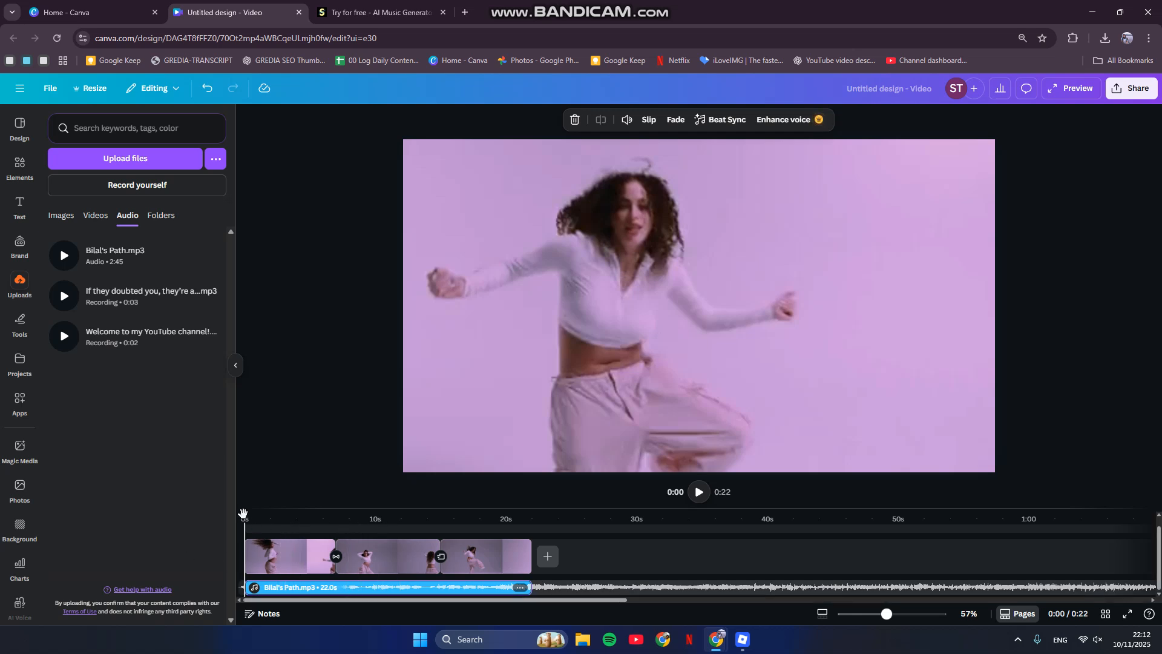
Step: Move the playhead to the cut between the first and second clips at 0:07 to compare it with the audio waveform
{"action": "left_click_drag", "start_coordinate": [245, 514], "coordinate": [335, 514]}
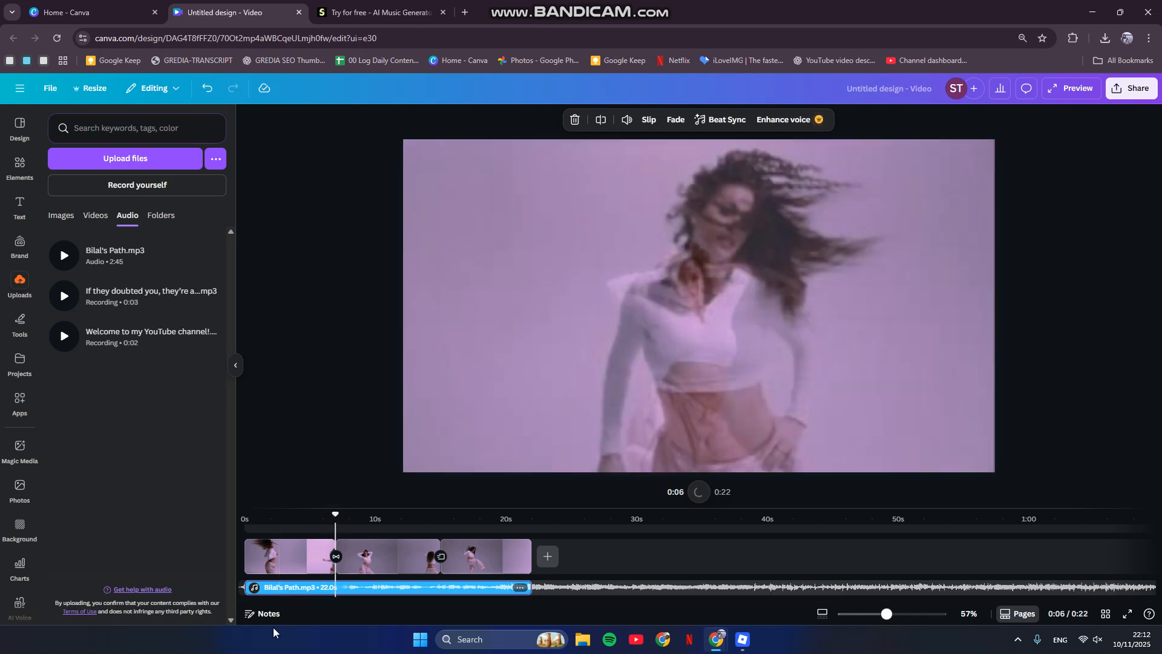
{"action": "left_click", "coordinate": [341, 592]}
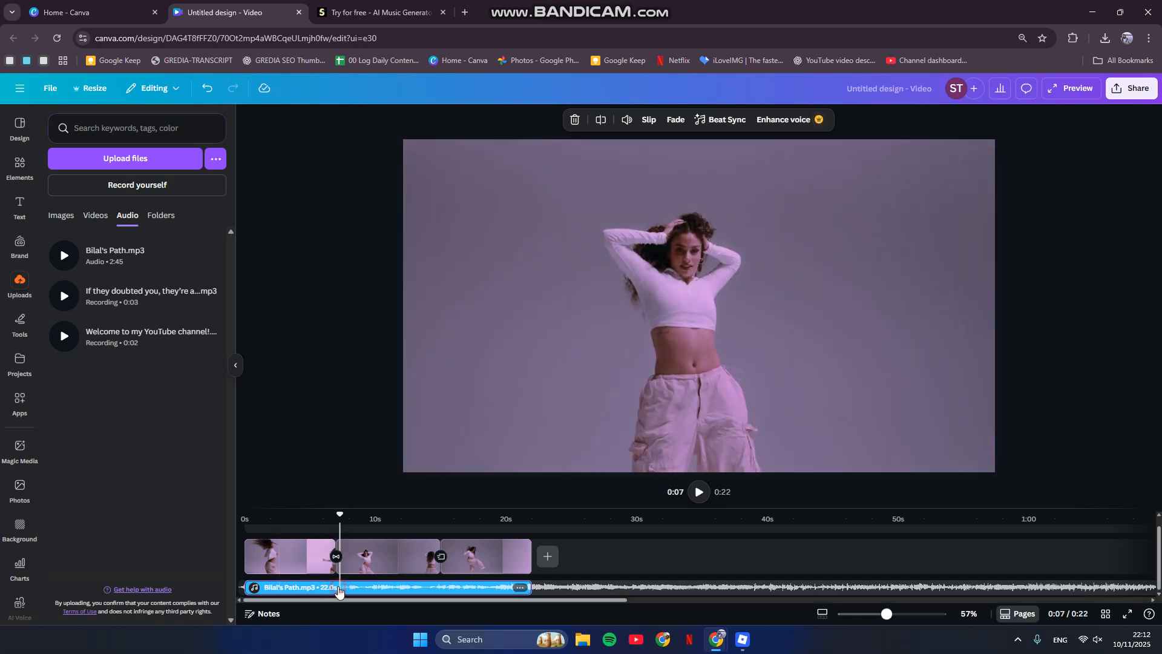
{"action": "left_click", "coordinate": [338, 587]}
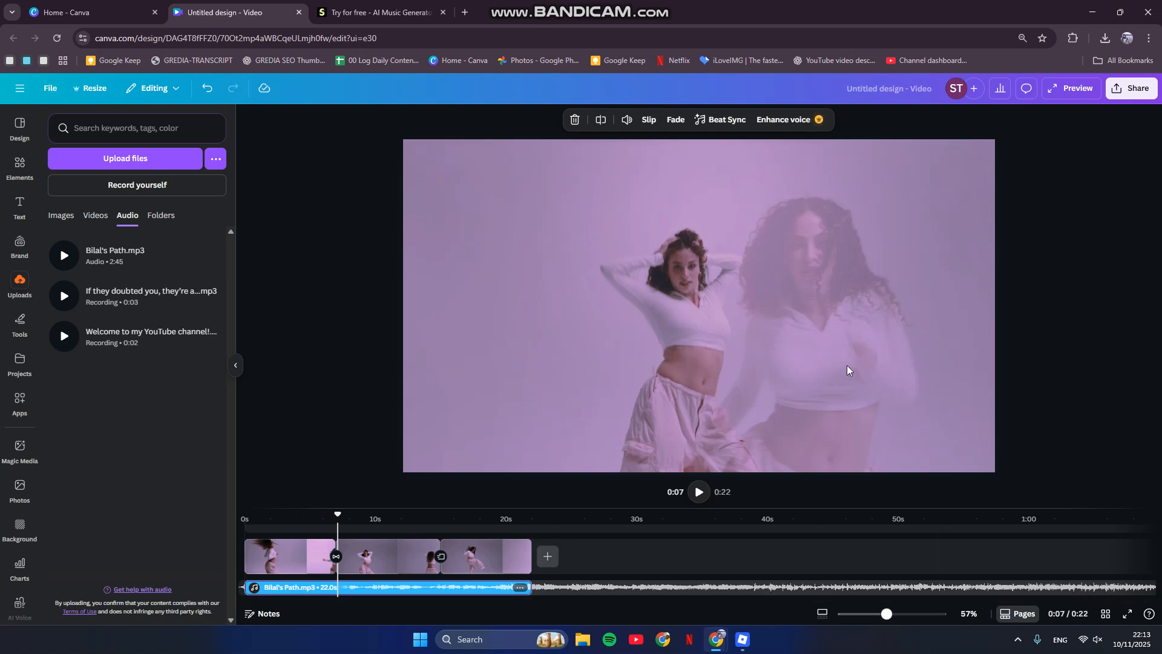
Step: Open the download settings for the video design
{"action": "left_click", "coordinate": [1127, 90]}
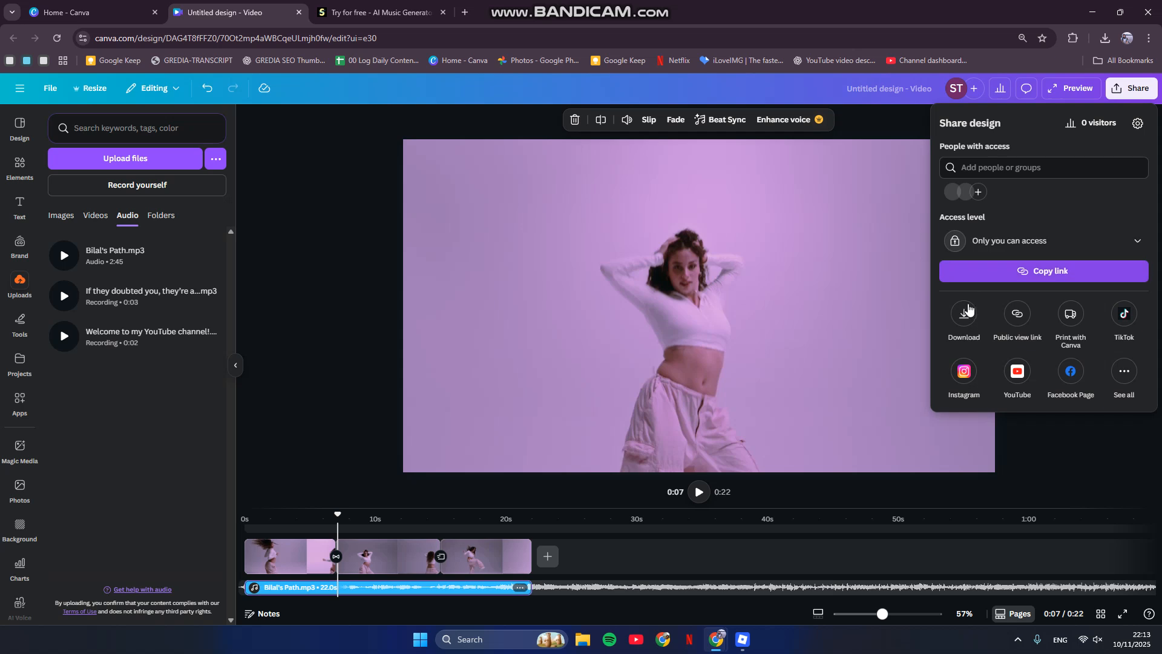
{"action": "left_click", "coordinate": [966, 313]}
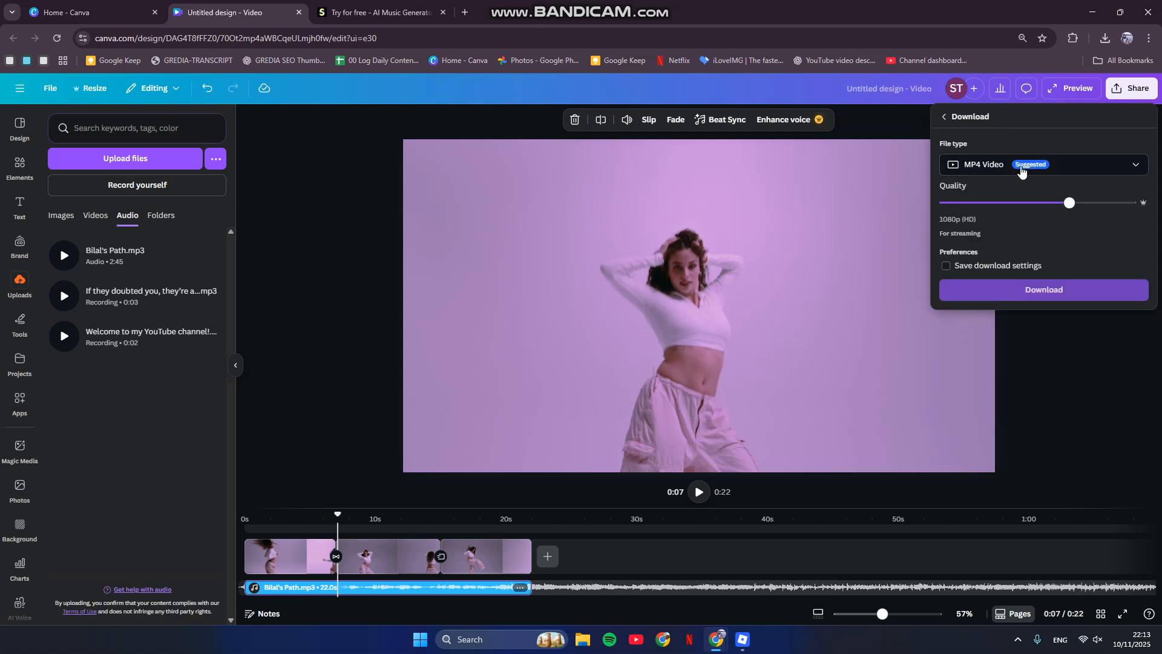